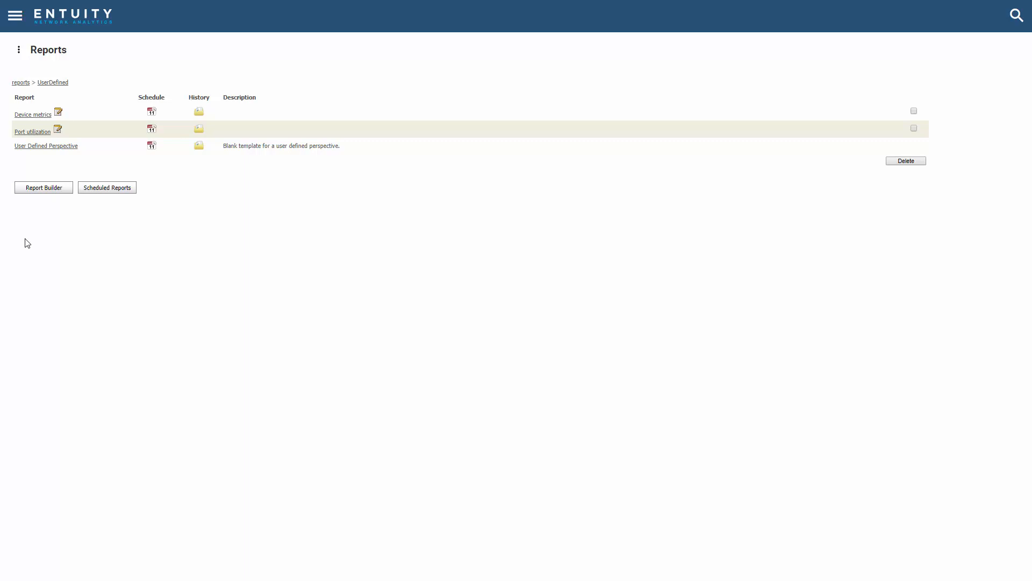
Step: Start a new composite report in the Report Builder and add the Device metrics report as its first sub-report
left_click(49, 191)
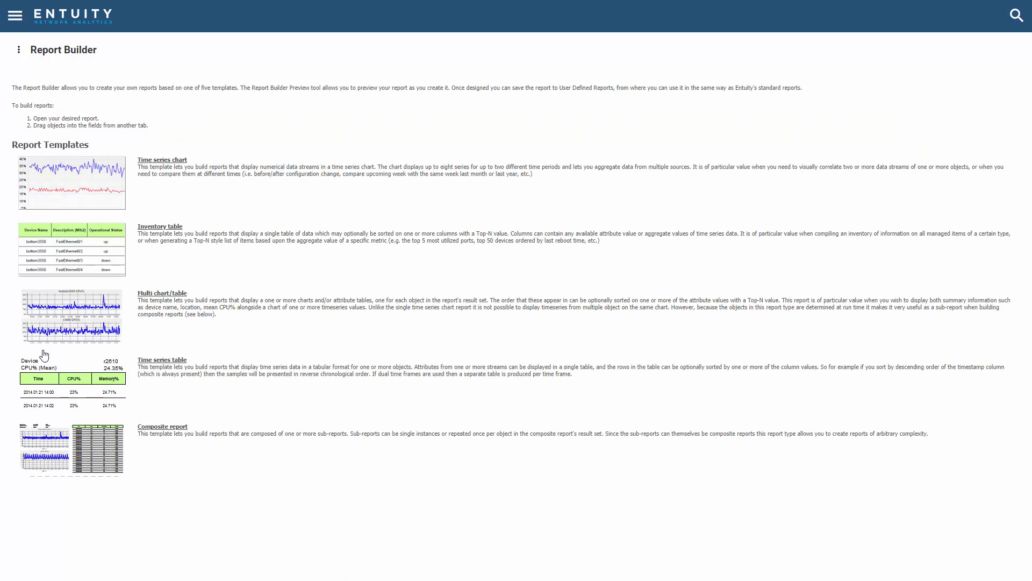
left_click(96, 446)
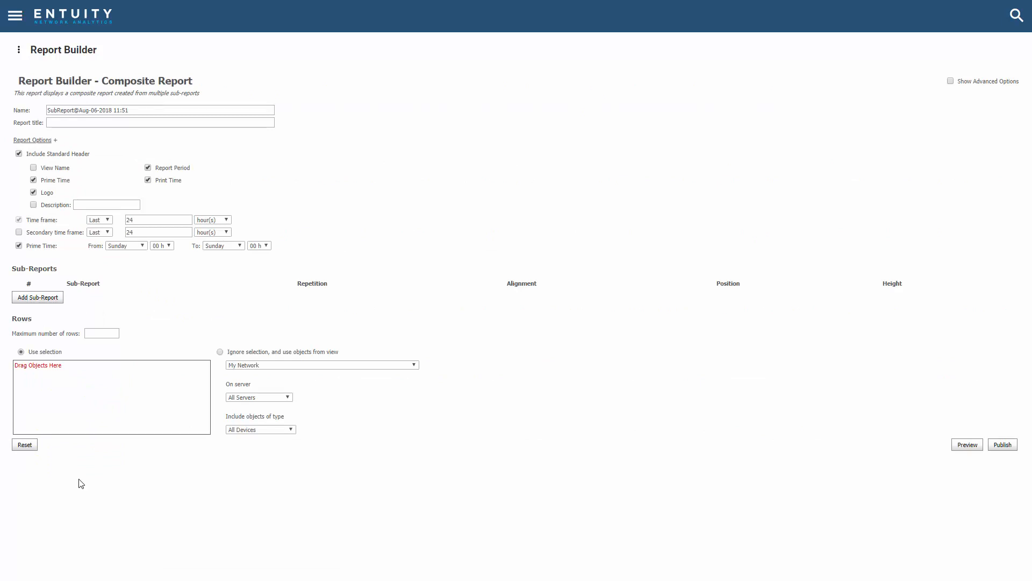
left_click(58, 299)
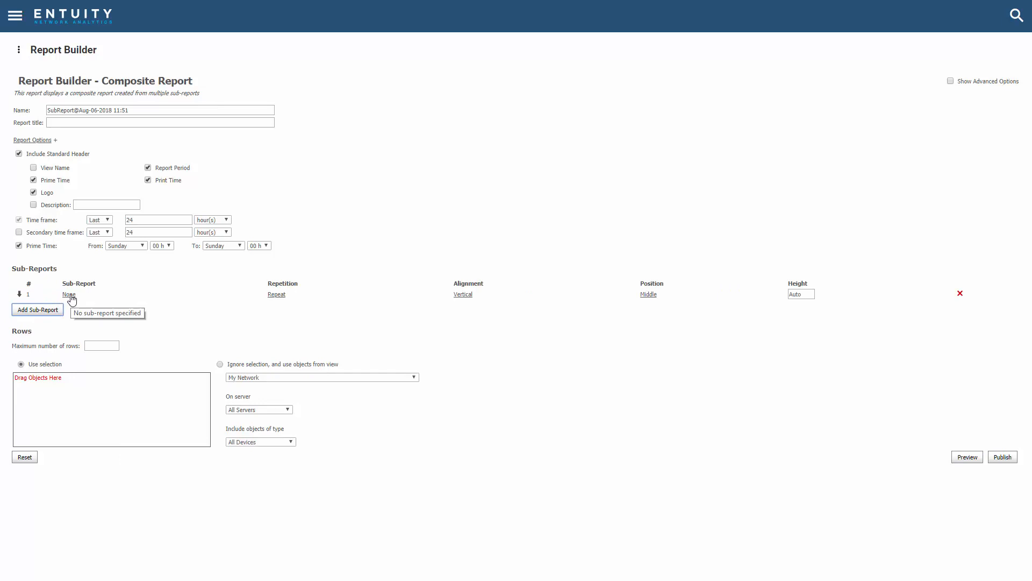
left_click(69, 295)
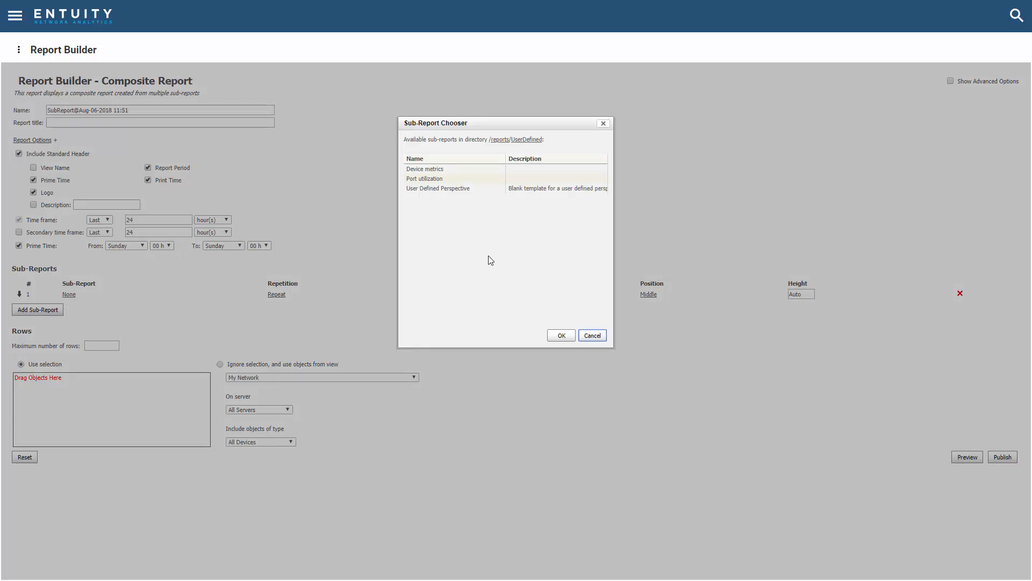
left_click(436, 170)
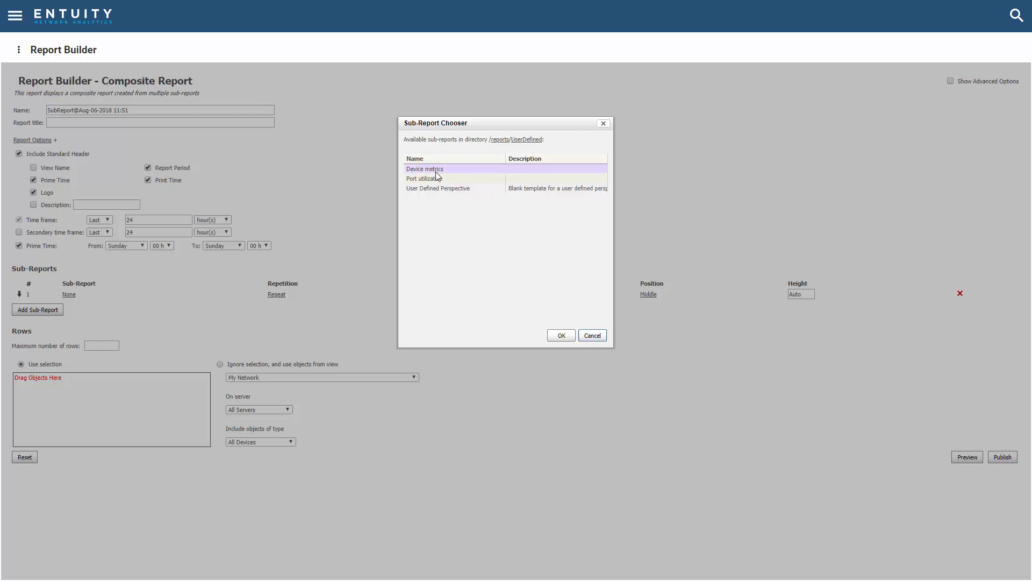
left_click(568, 336)
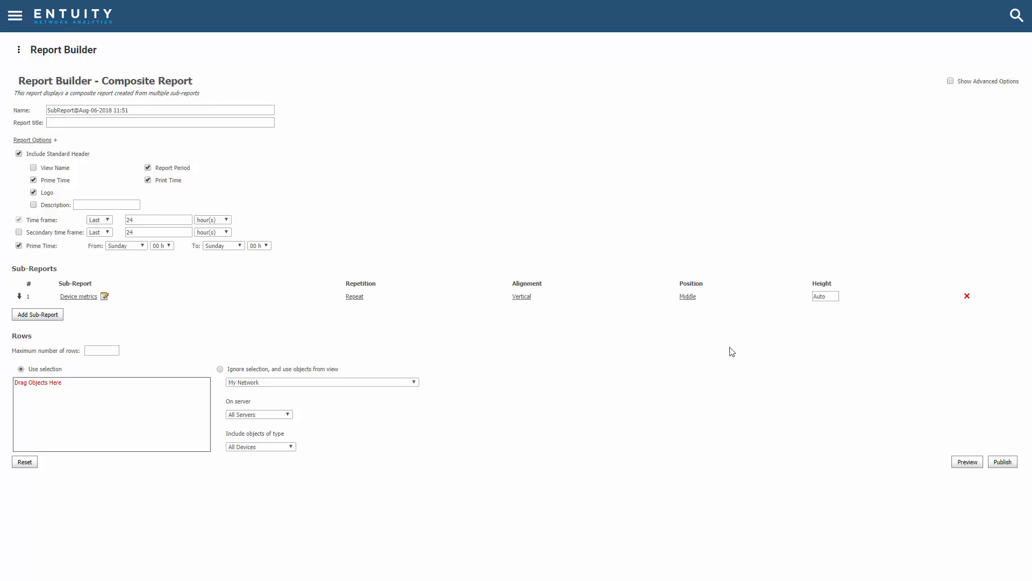
Step: Take the report's rows from the view My Network/By Office/Burbank Office instead of the selection, and preview the report
left_click(220, 370)
left_click(282, 382)
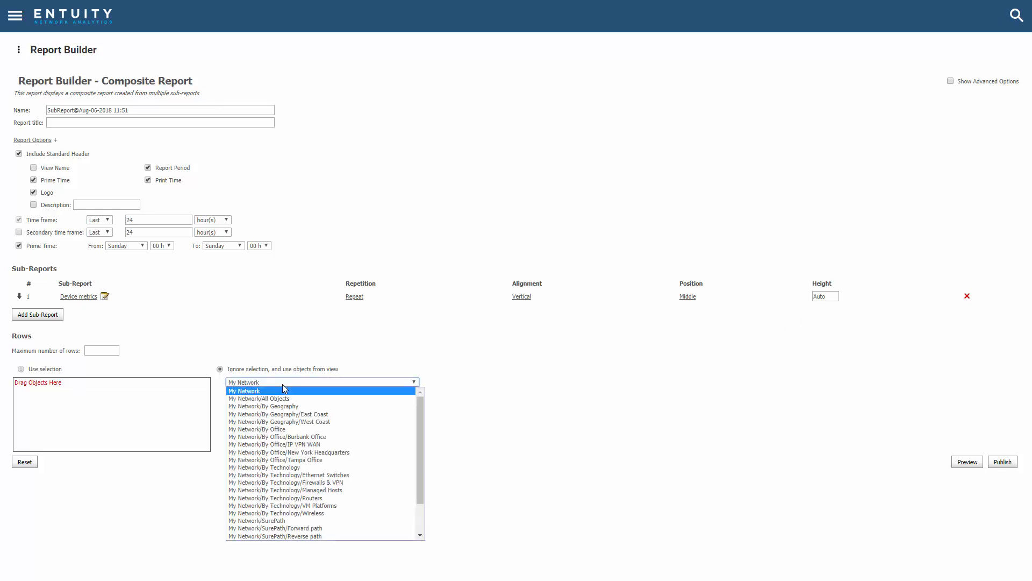
left_click(286, 436)
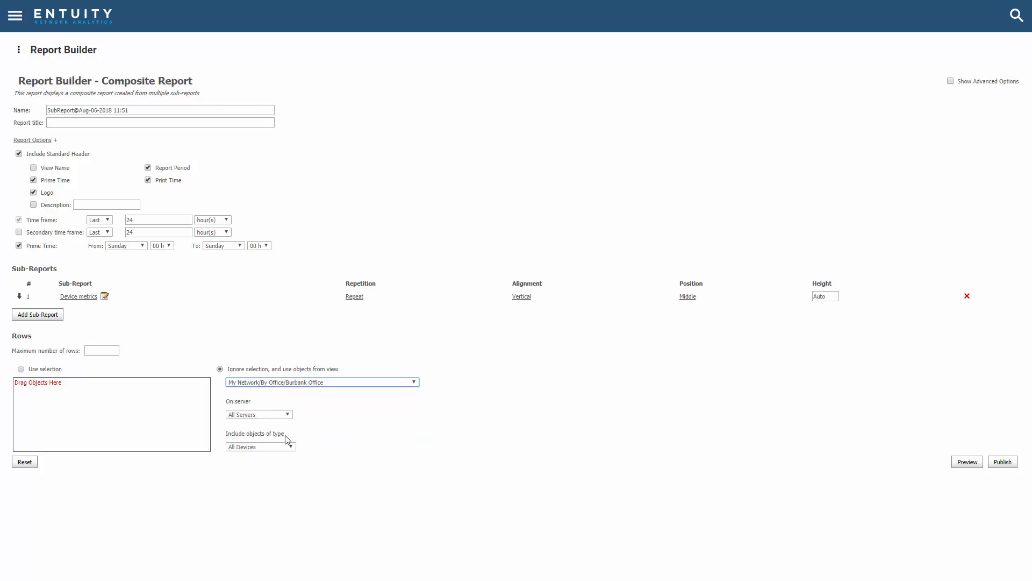
left_click(968, 462)
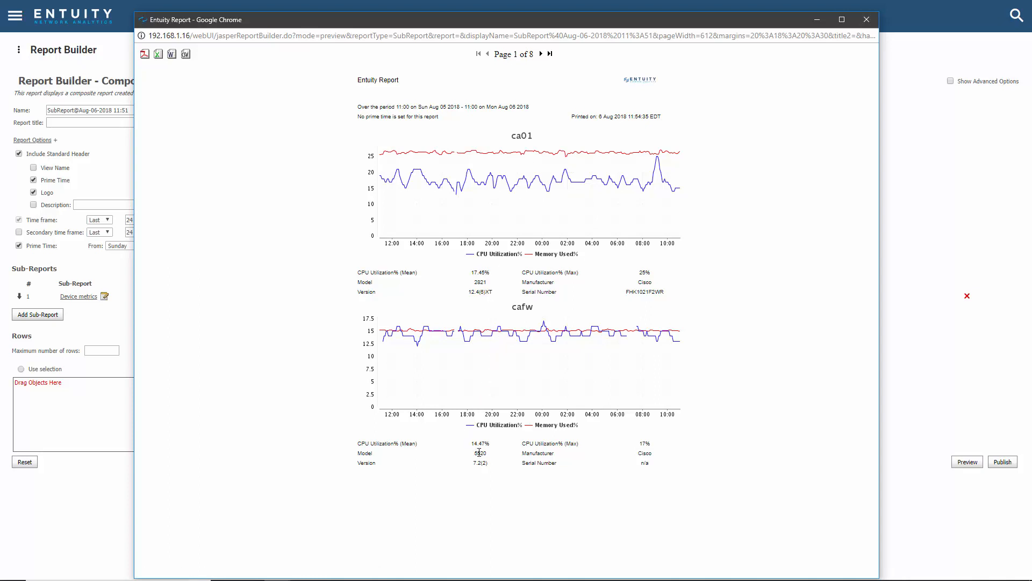
left_click(866, 20)
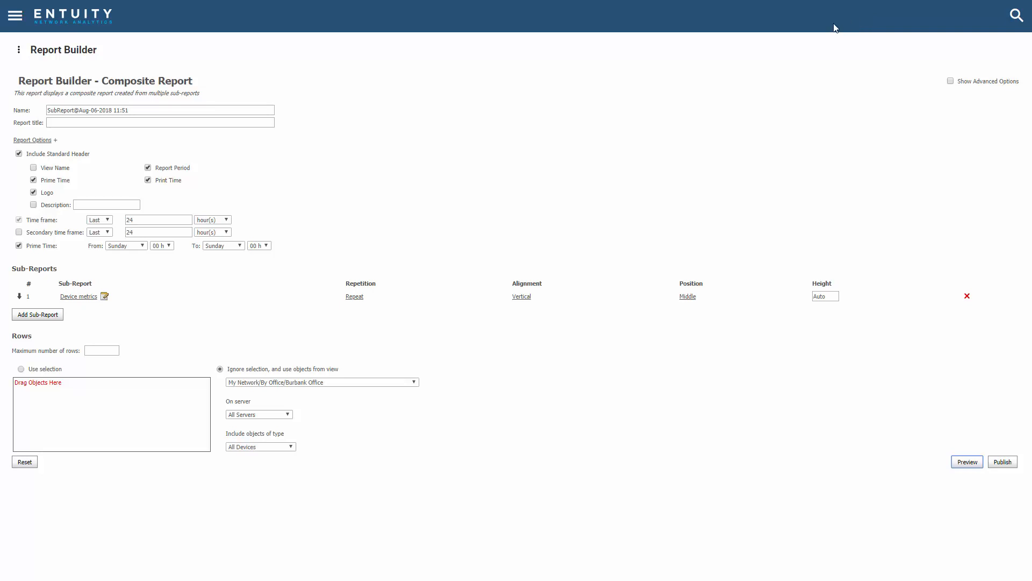
Step: Add Port utilization as the second sub-report of the composite report
left_click(48, 320)
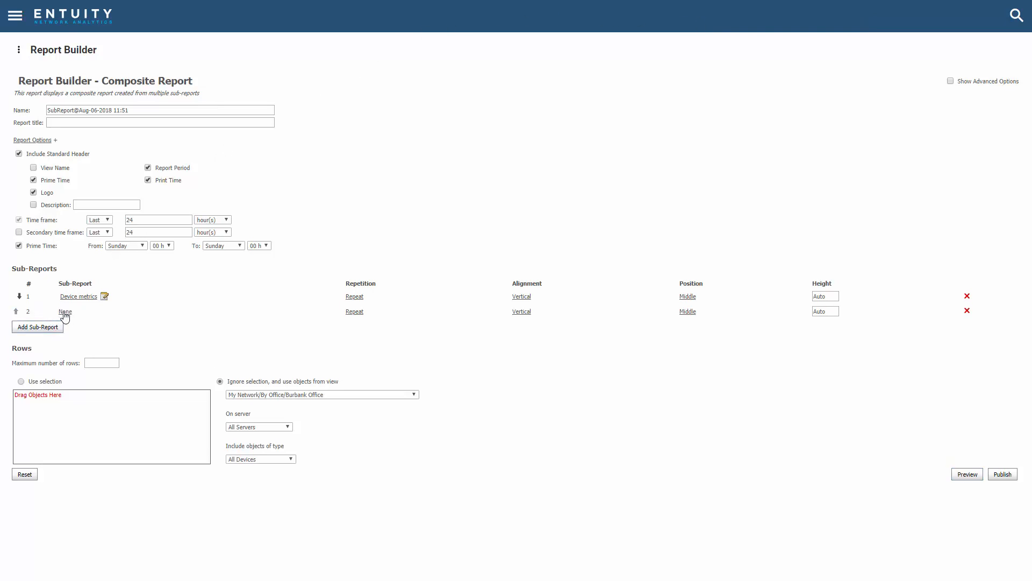
left_click(65, 312)
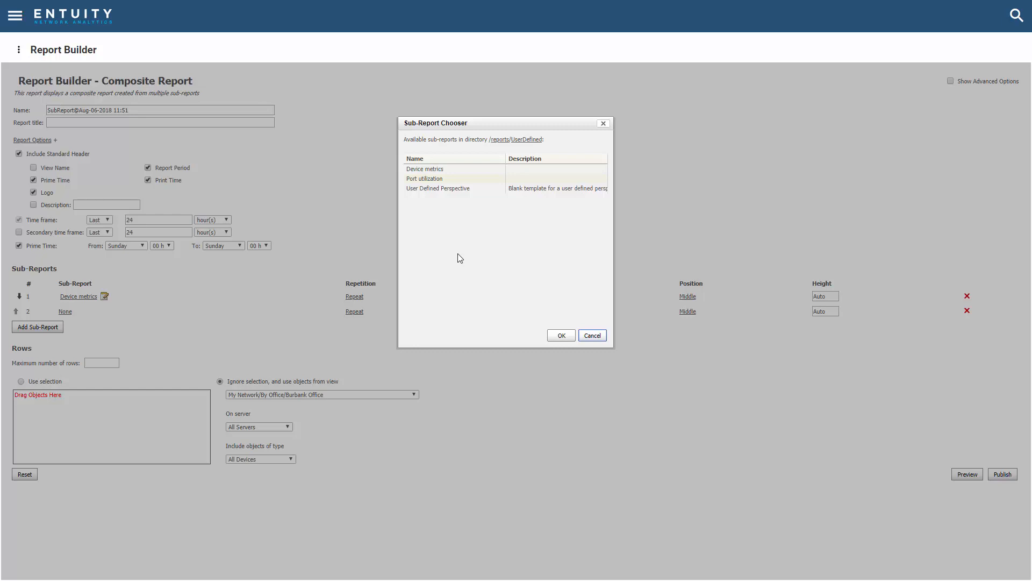
left_click(427, 179)
left_click(562, 337)
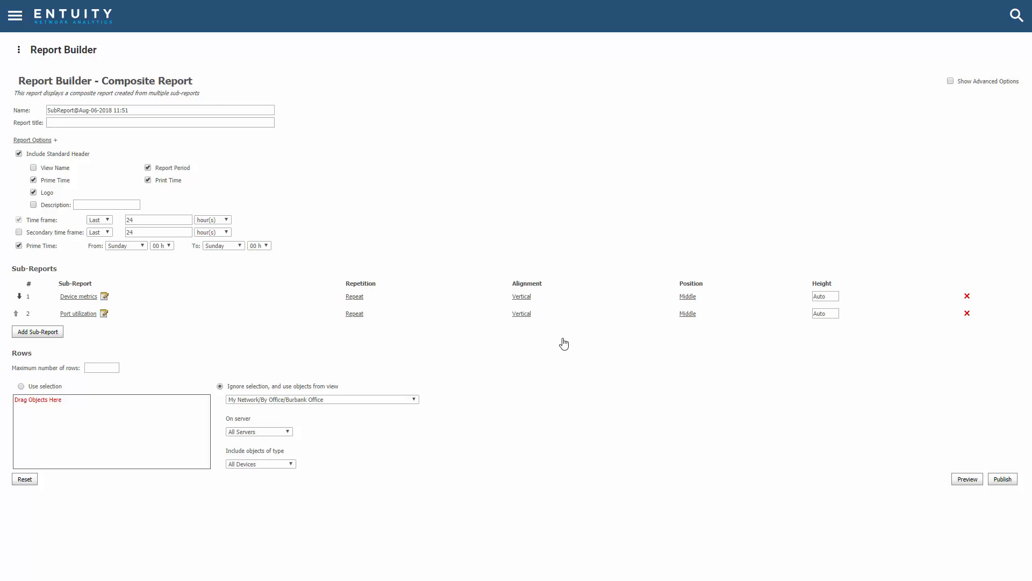
Step: Show the advanced options and add a hidden property field using the StormWorks ID attribute of the Device type
left_click(950, 82)
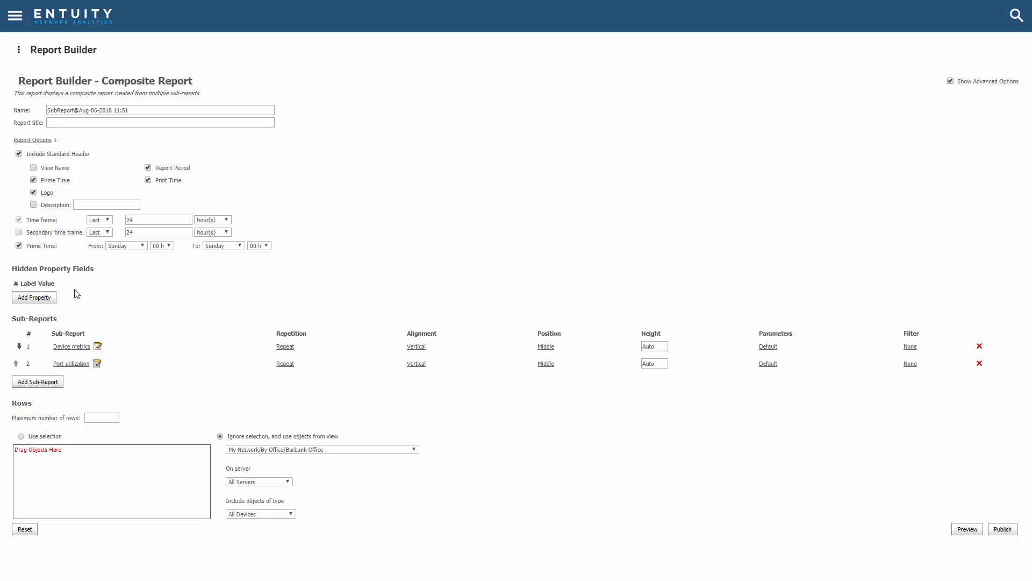
left_click(30, 298)
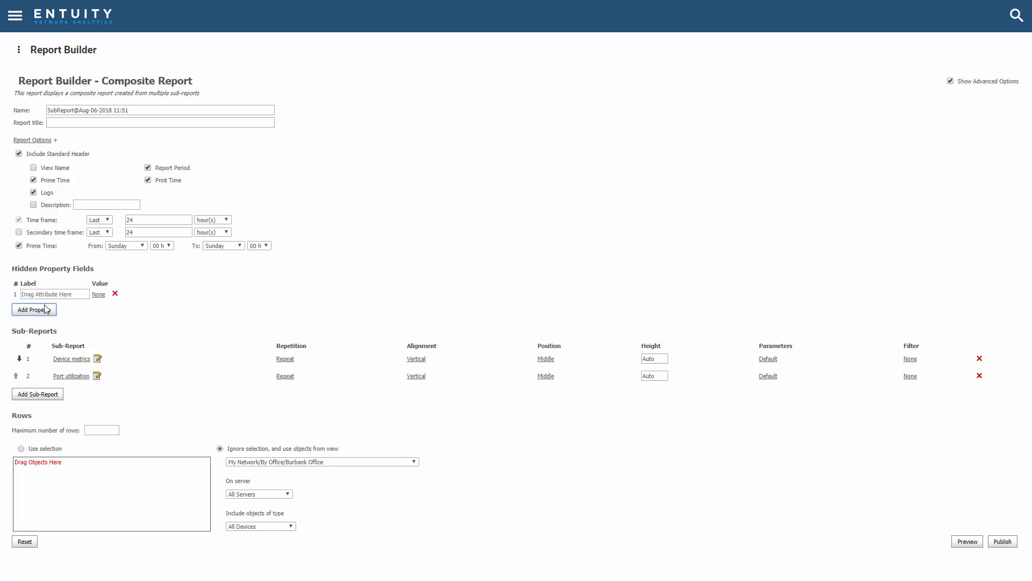
left_click(100, 296)
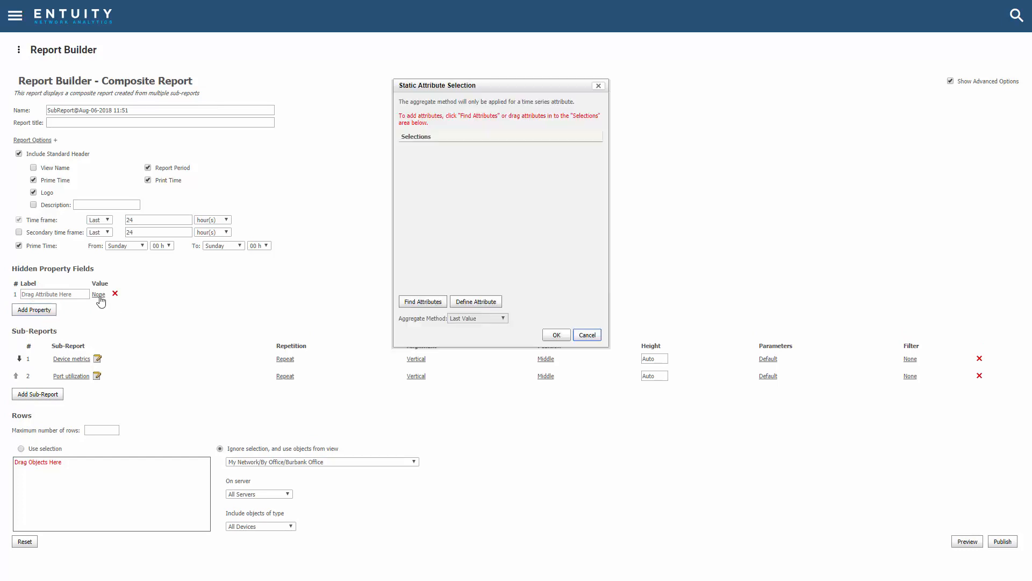
left_click(422, 304)
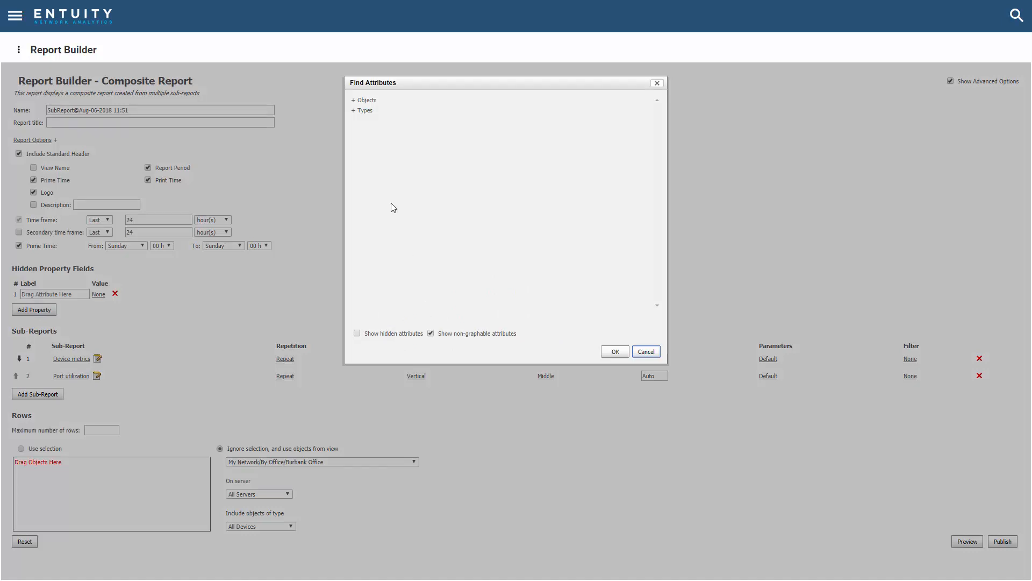
left_click(353, 111)
left_click(361, 119)
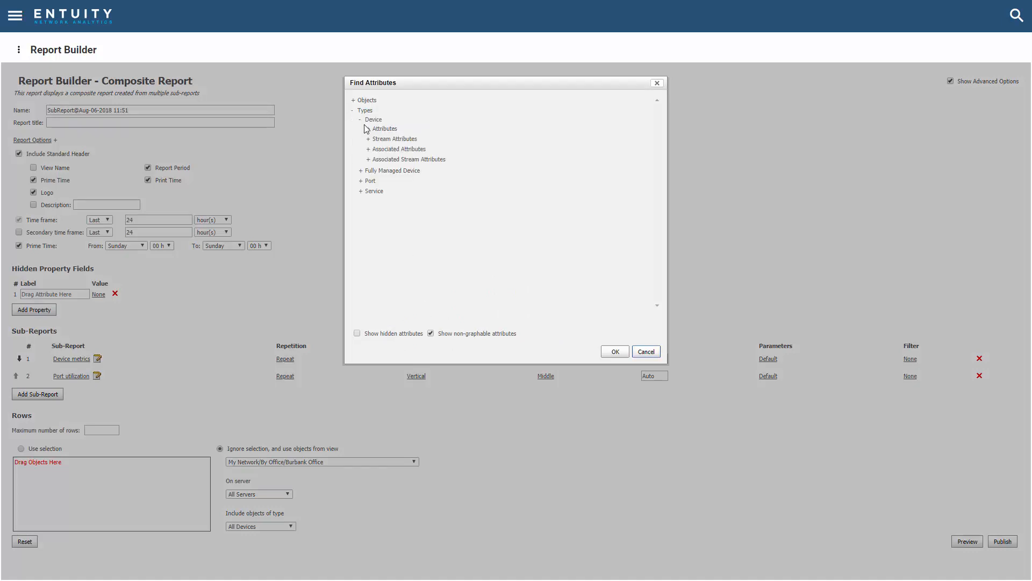
left_click(367, 129)
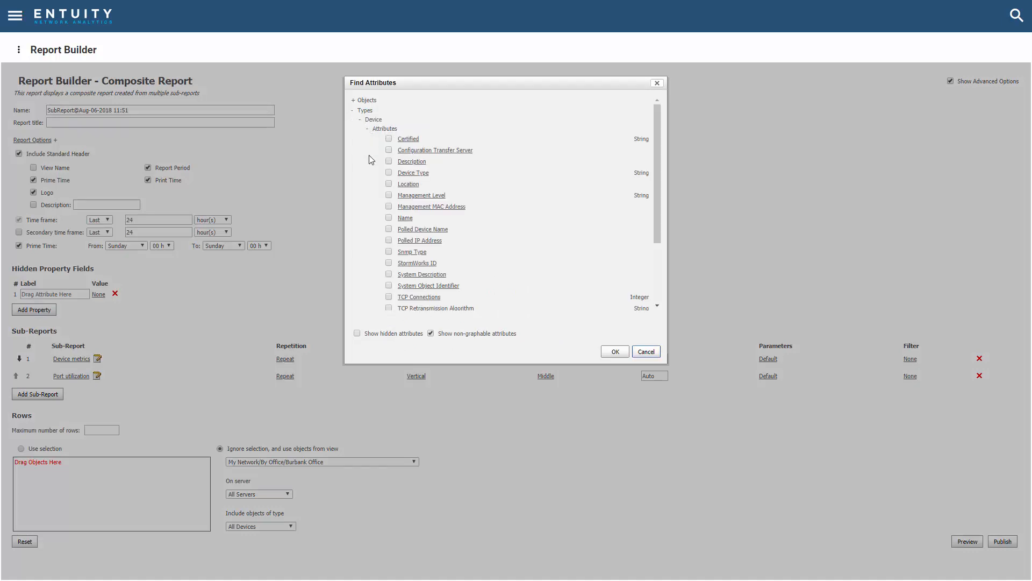
left_click(389, 263)
left_click(616, 352)
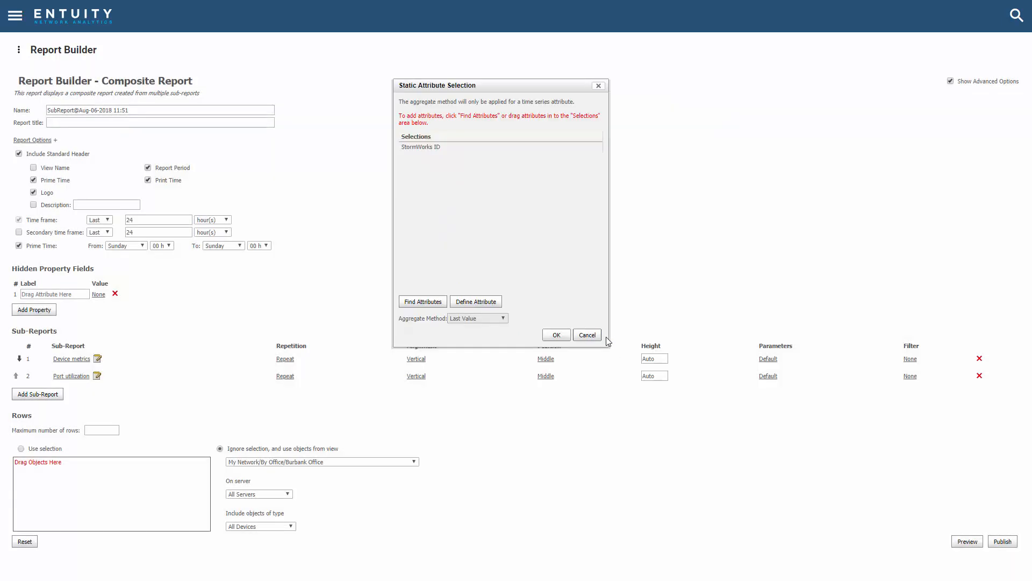
left_click(557, 334)
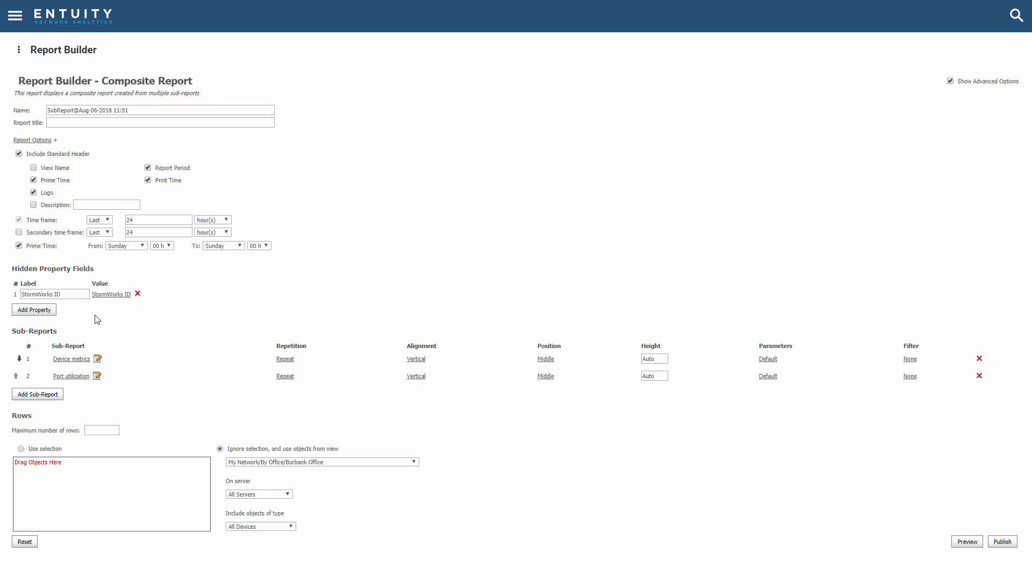
Step: Add a second hidden property field with a newly defined attribute described as portServerObjectIds, pasting the copied expression as its definition
left_click(46, 313)
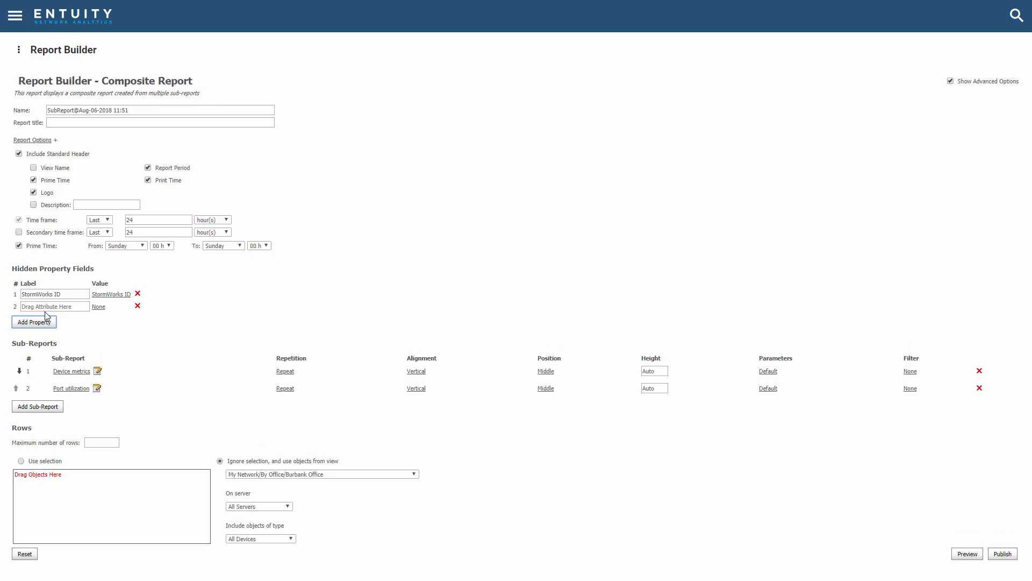
left_click(99, 307)
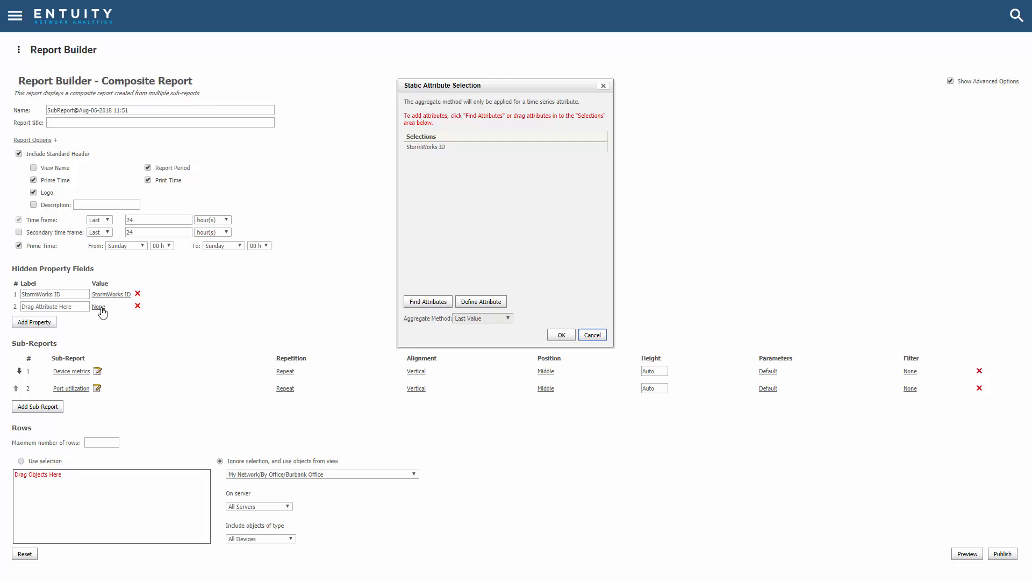
left_click(478, 303)
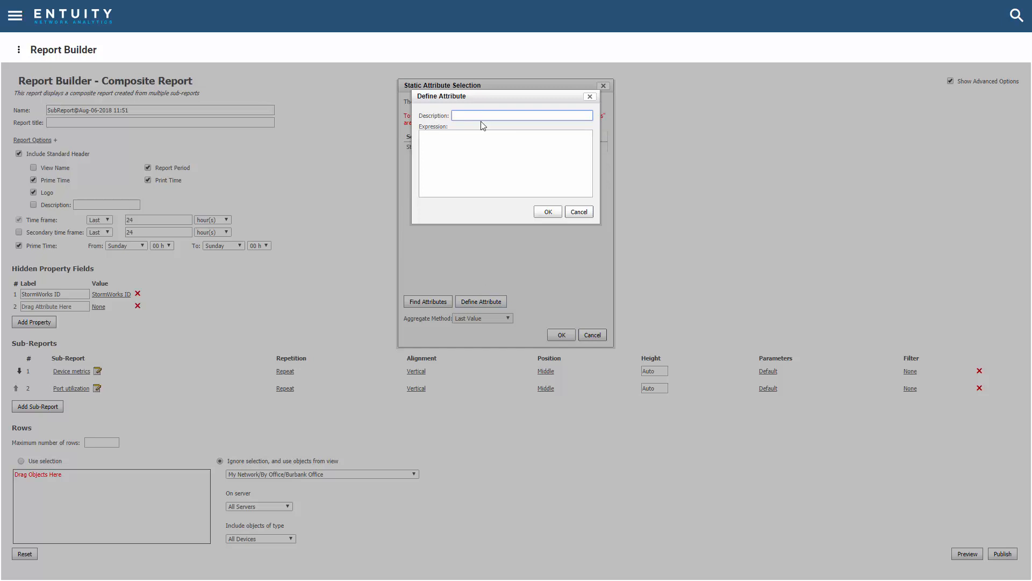
type("portServerObjectIds")
left_click(443, 169)
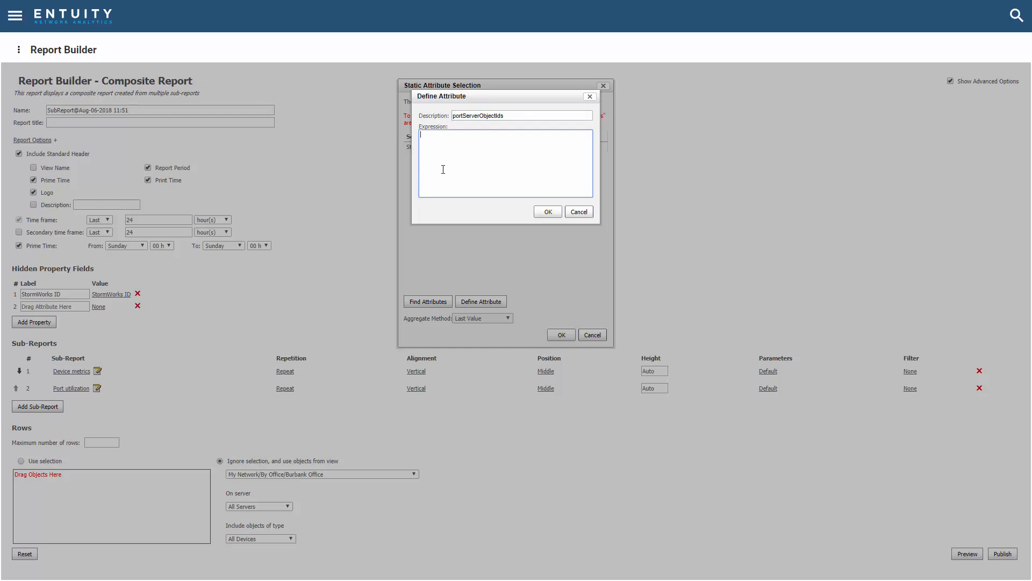
type("server_object_id_string(ref.ports)")
left_click(545, 212)
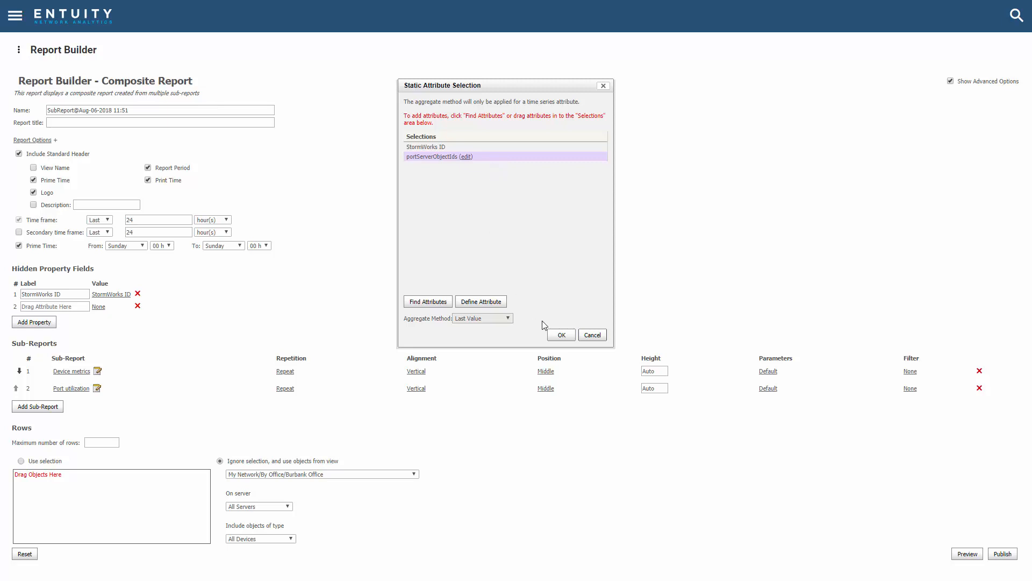
left_click(562, 335)
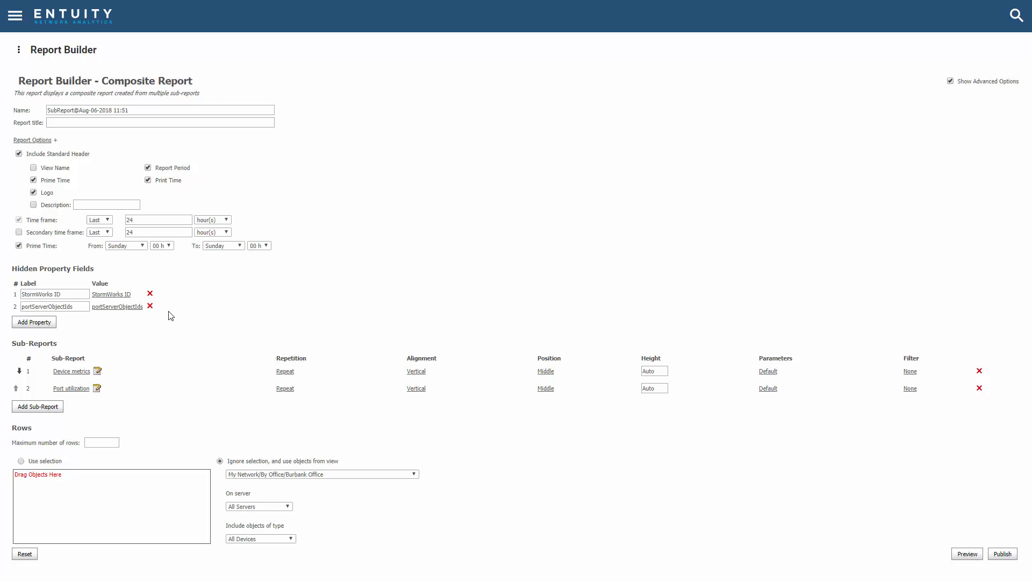
Step: Override the serverObjectIds parameter of the Port utilization sub-report with the field portServerObjectIds
left_click(769, 389)
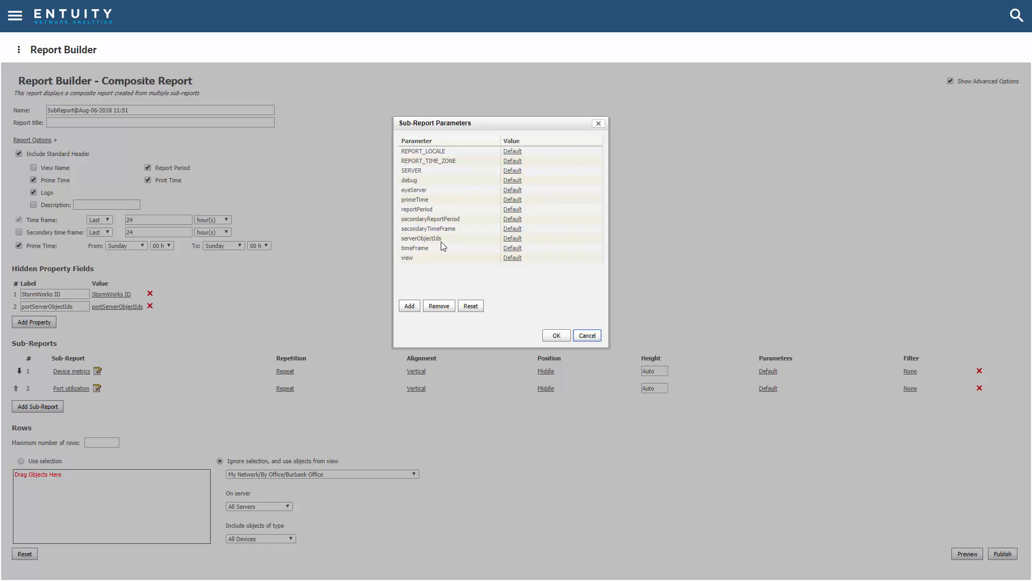
left_click(512, 239)
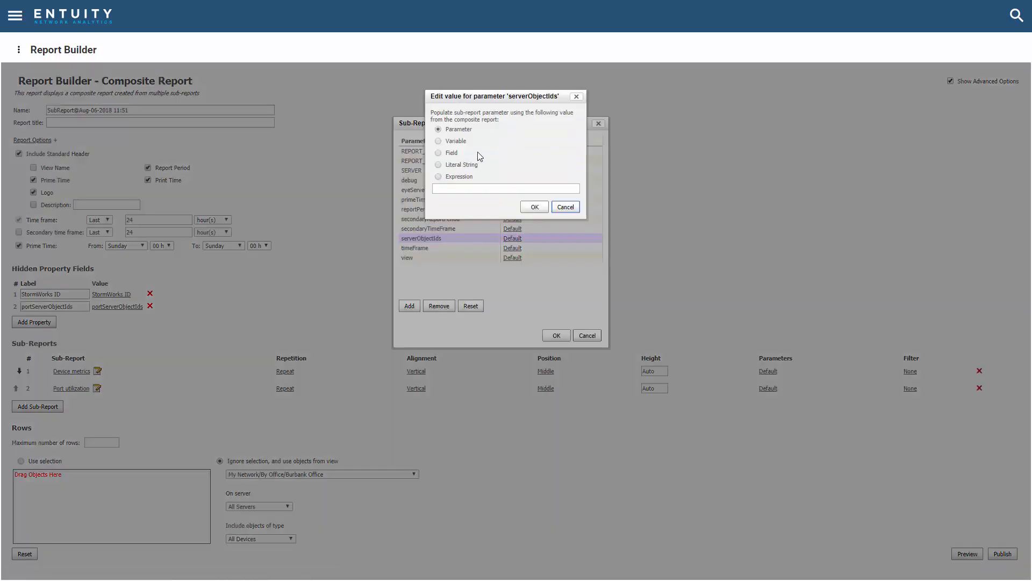
left_click(439, 153)
left_click(448, 189)
type("port")
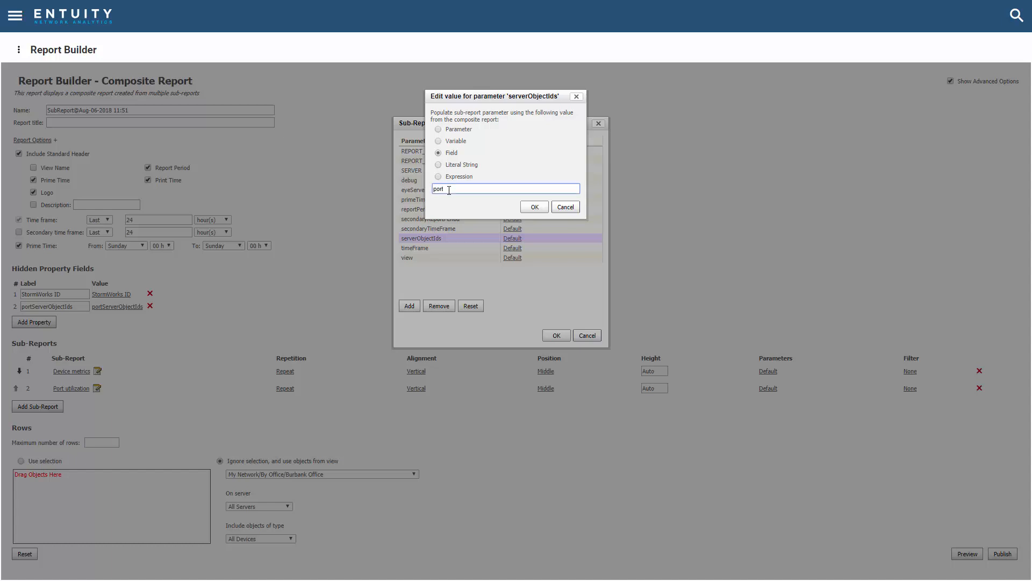
type("ServerObjectIds")
left_click(533, 209)
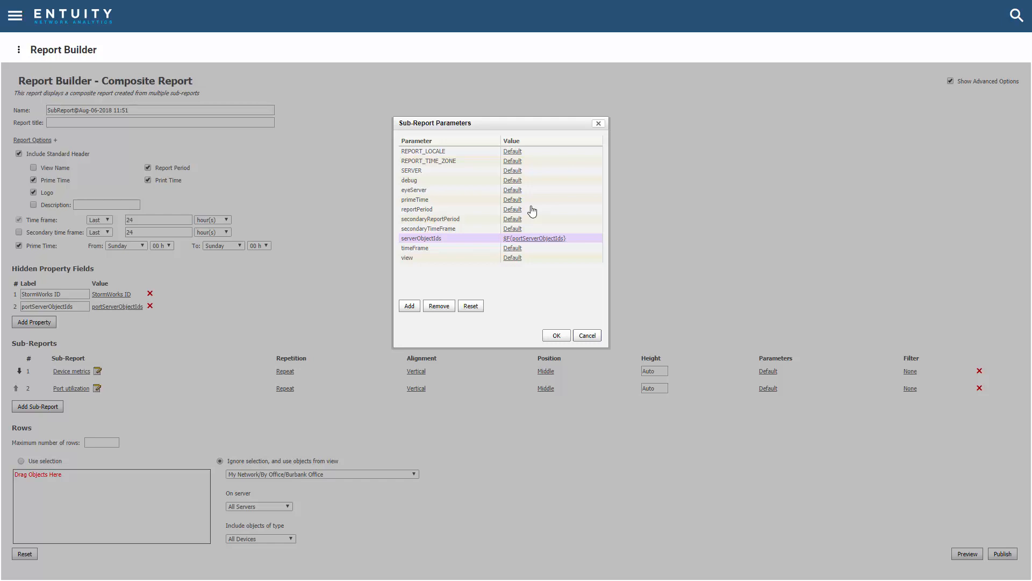
left_click(553, 336)
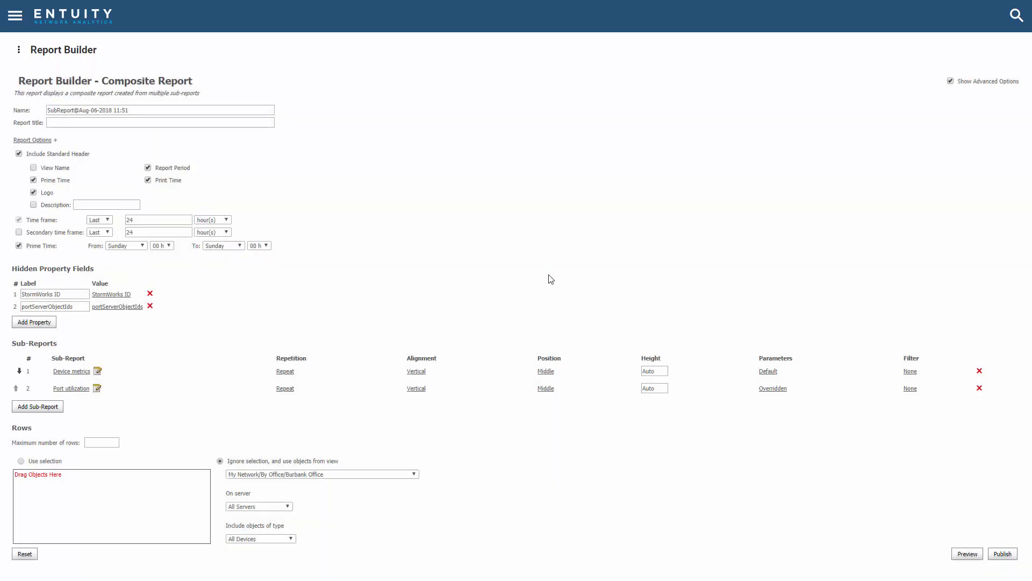
Step: Preview the composite report and look through its first five pages of device and port charts
left_click(966, 555)
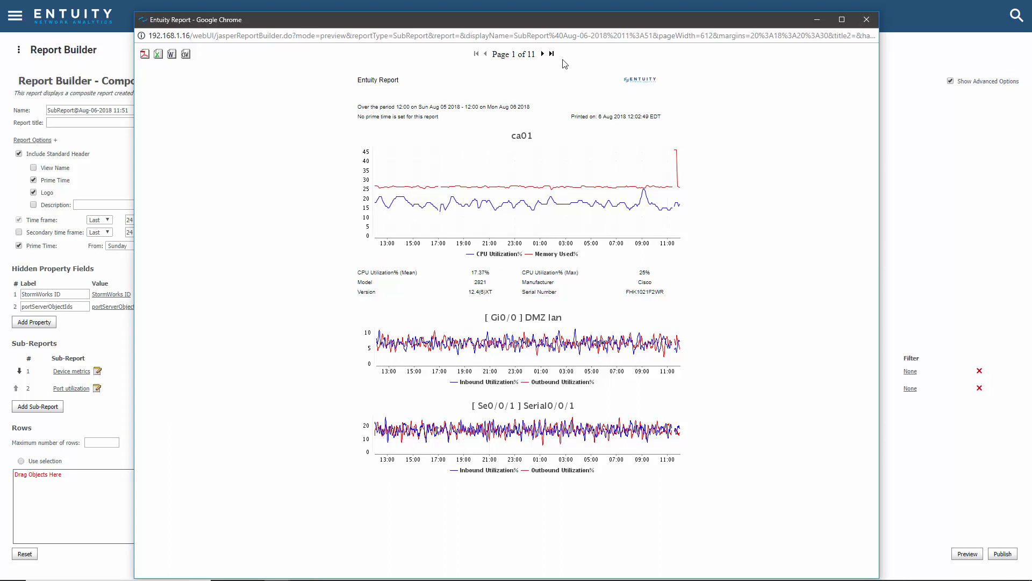
left_click(542, 54)
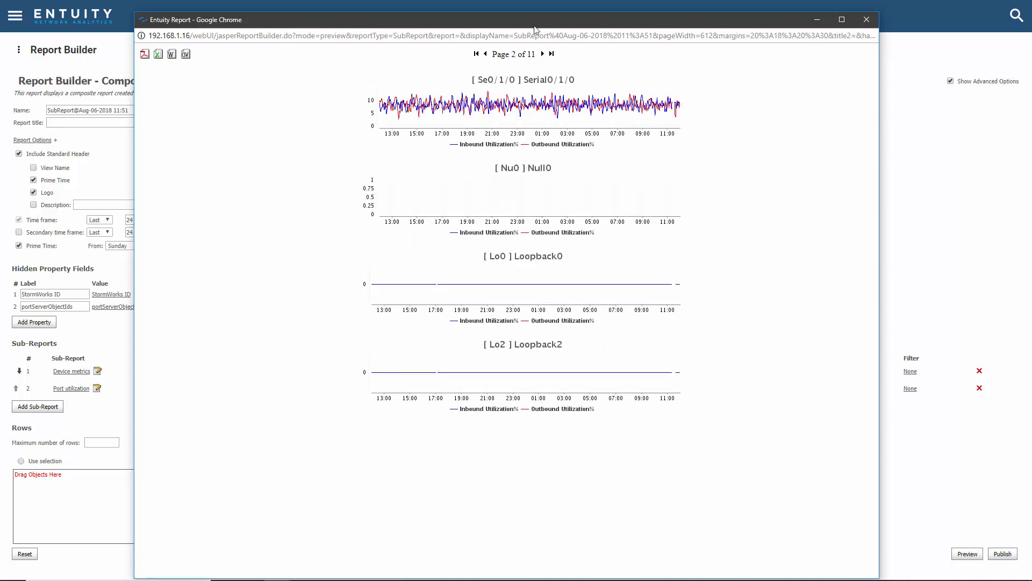
left_click(543, 54)
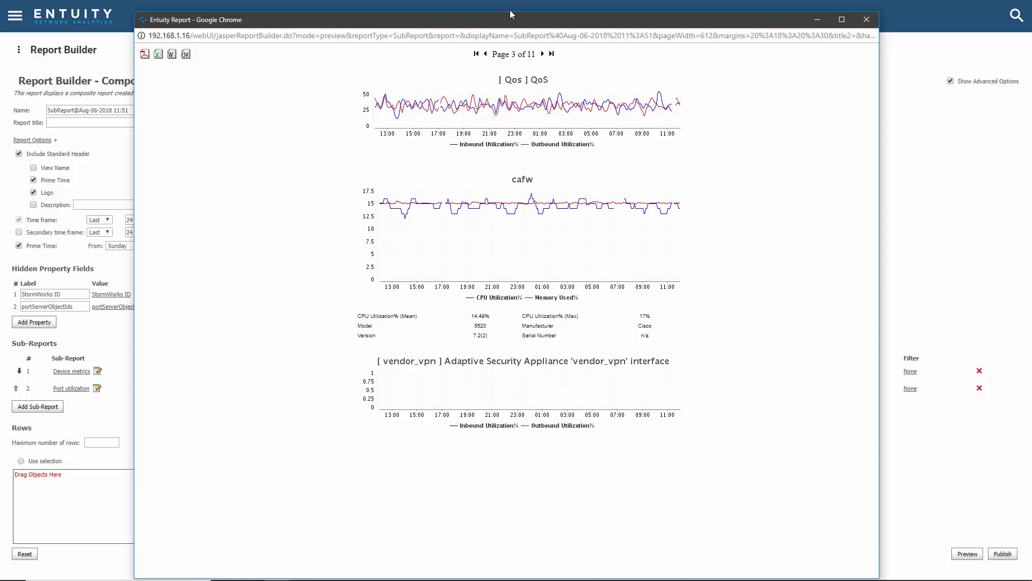
left_click(544, 57)
left_click(544, 55)
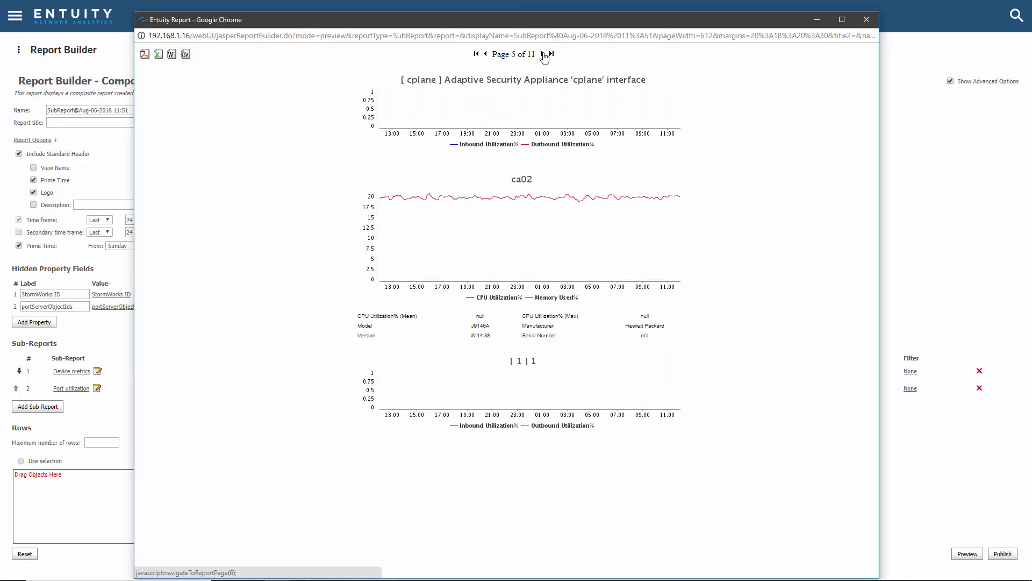